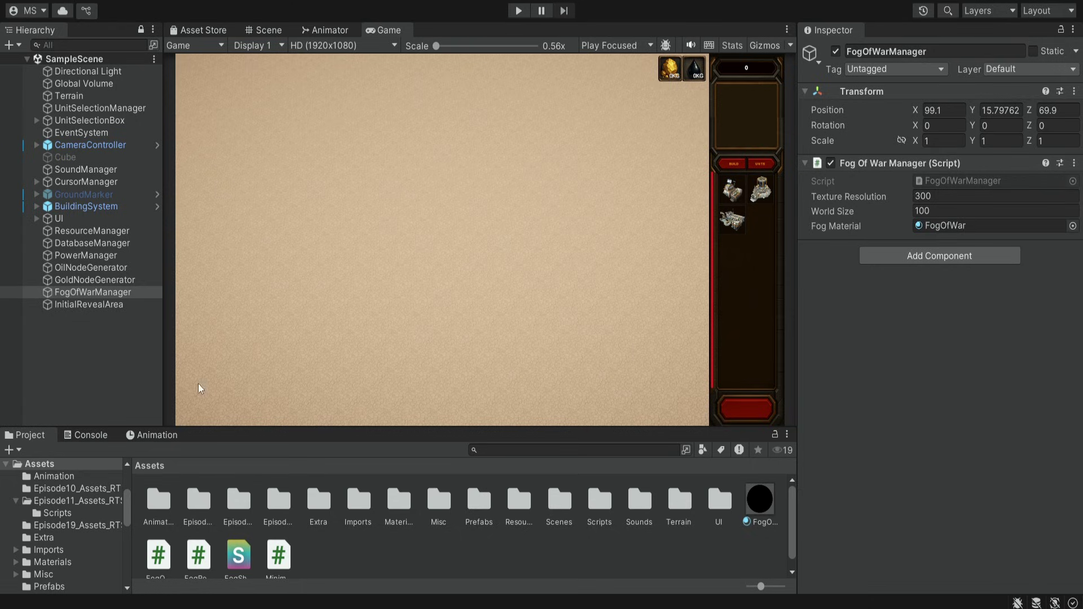
- Select FogOfWarManager and enter Play mode to test the fog of war
{"action": "left_click", "coordinate": [79, 292]}
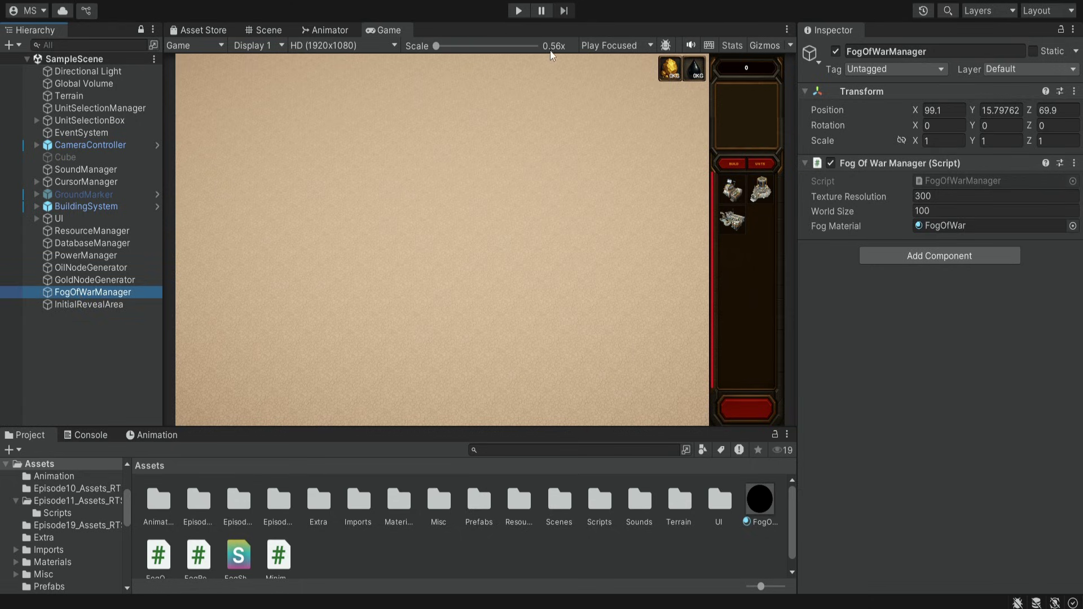
{"action": "left_click", "coordinate": [519, 10]}
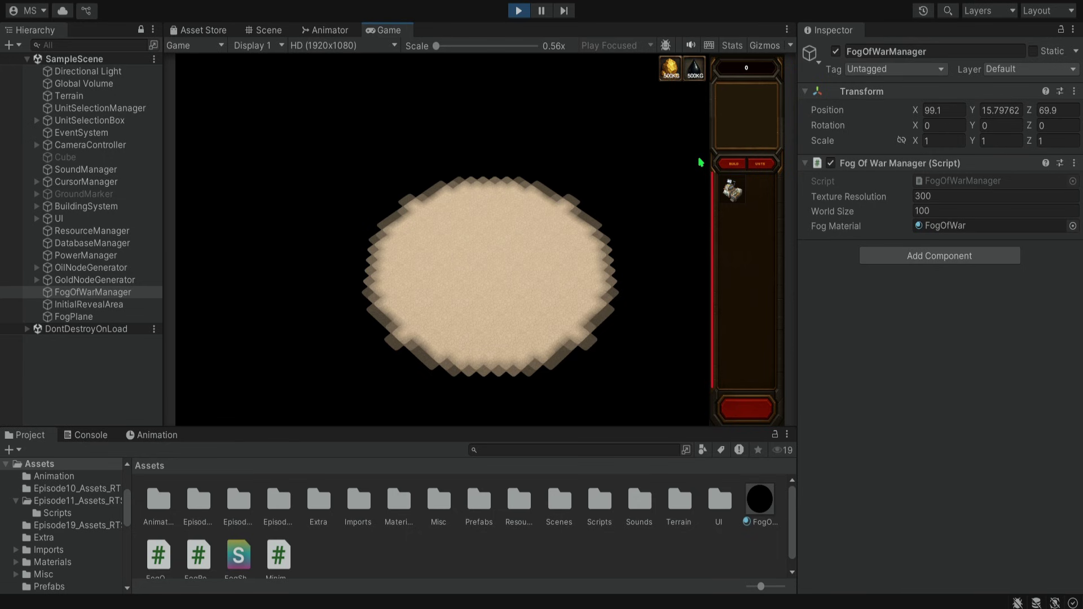
- Stop Play mode so the SampleScene is back in edit mode
{"action": "left_click", "coordinate": [518, 11]}
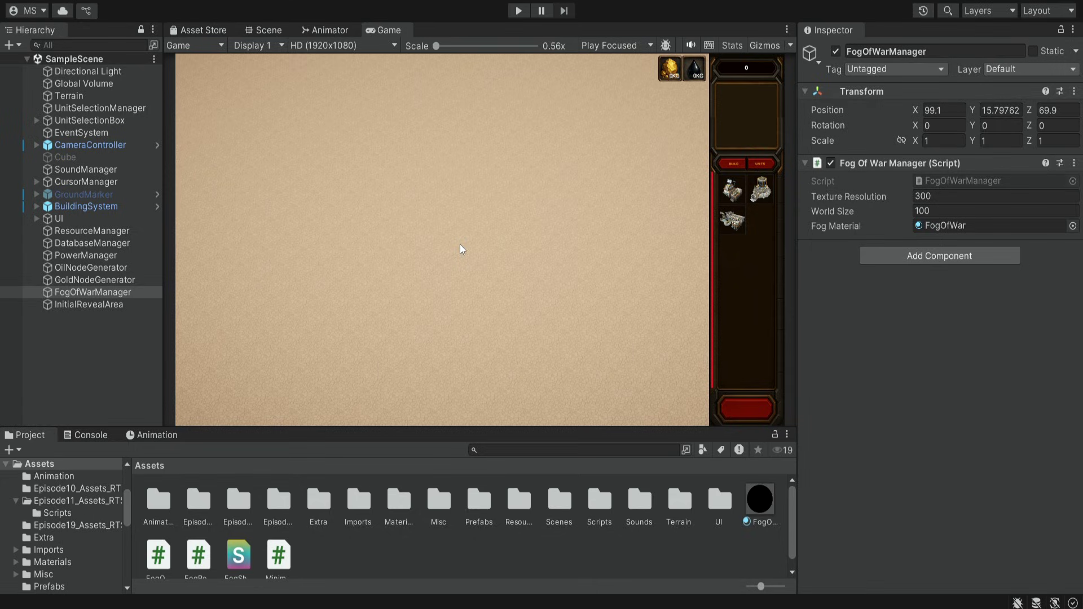
- Create an empty game object named MinimapManager in the Hierarchy
{"action": "right_click", "coordinate": [117, 344]}
{"action": "left_click", "coordinate": [209, 160]}
{"action": "type", "text": "MinimapManager"}
{"action": "key", "text": "Return"}
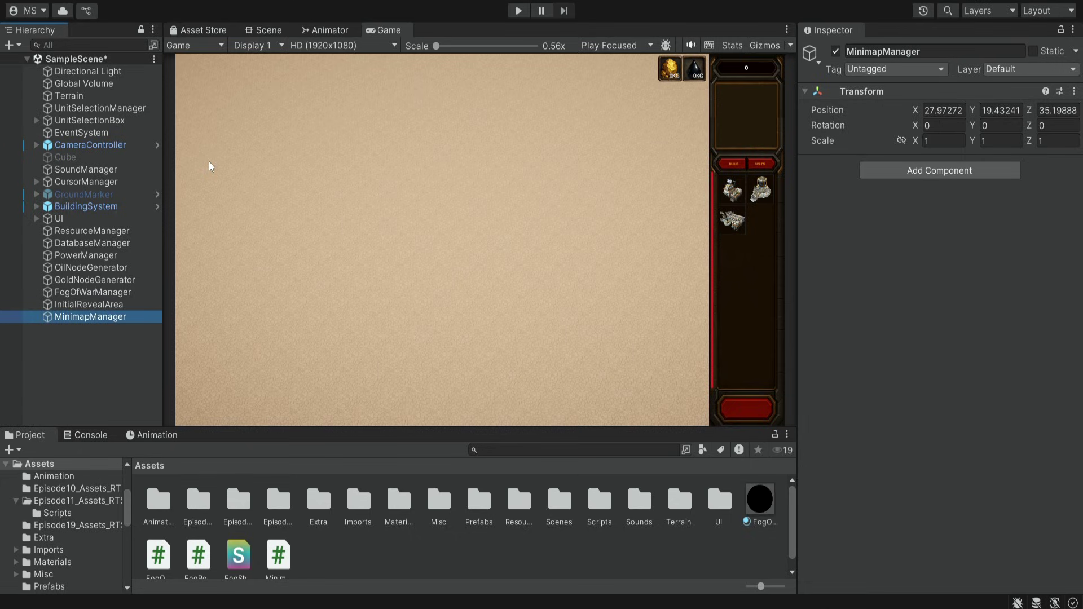
- Add a child camera named MinimapCamera under MinimapManager
{"action": "right_click", "coordinate": [81, 320]}
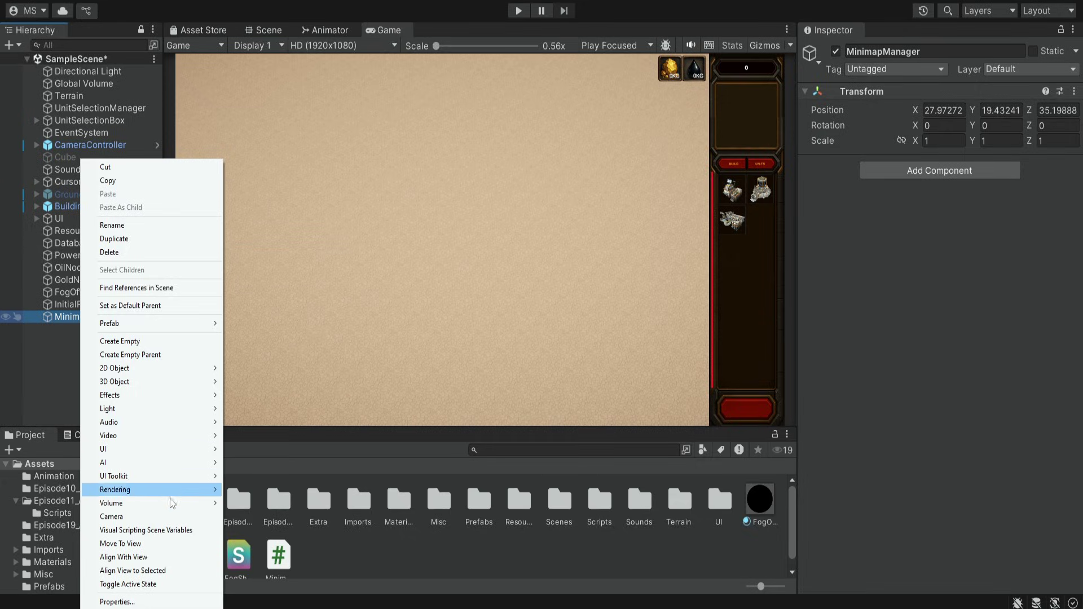
{"action": "left_click", "coordinate": [169, 517]}
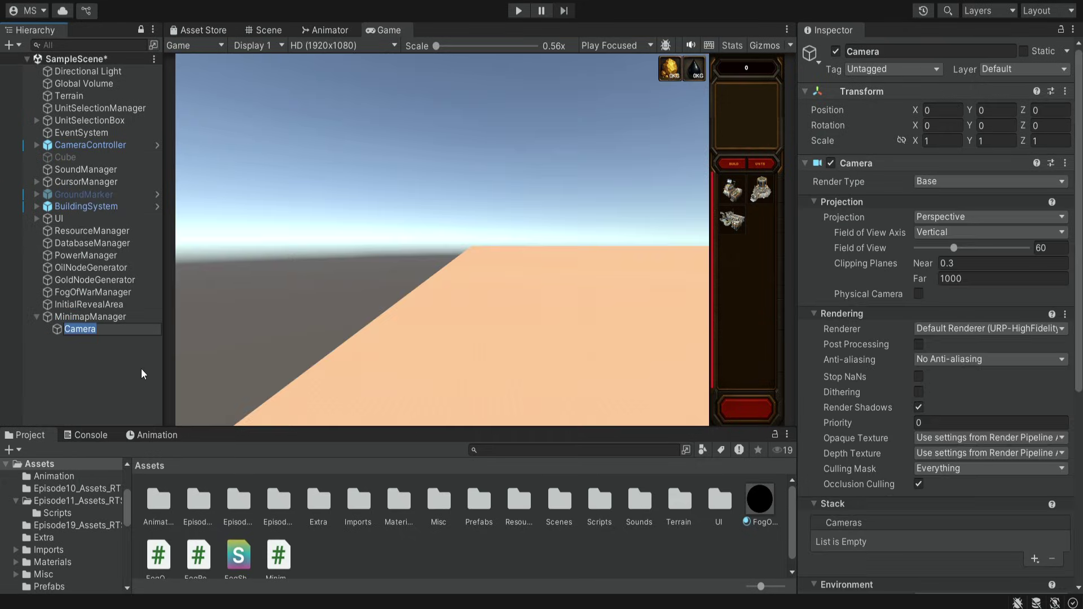
{"action": "type", "text": "MinimapCamera"}
{"action": "key", "text": "Return"}
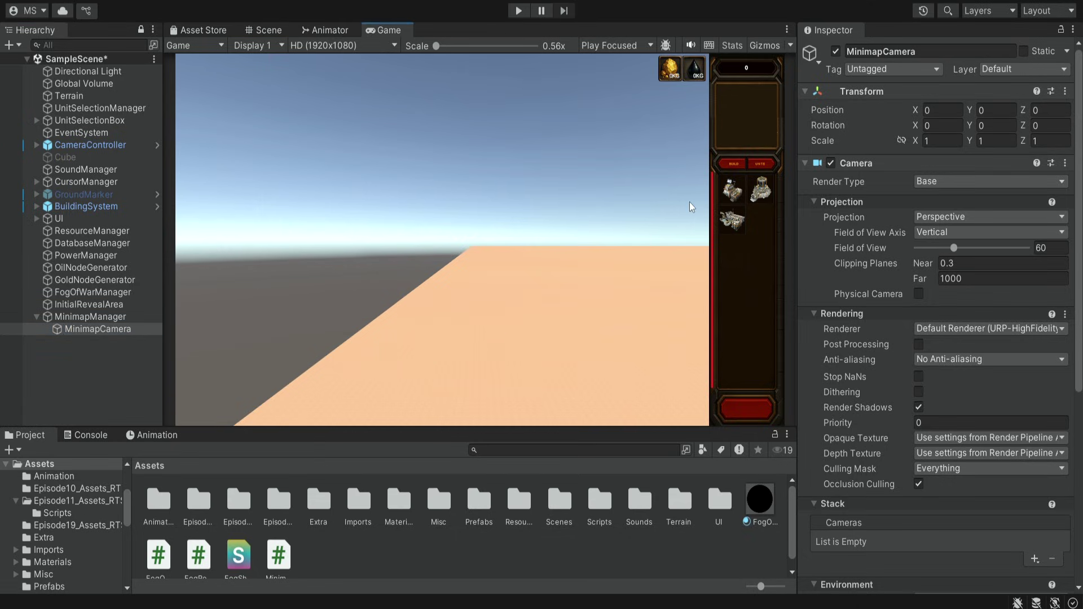
- Set MinimapCamera's Transform rotation to X 90 and Y 0 so it faces straight down
{"action": "left_click", "coordinate": [994, 125]}
{"action": "type", "text": "90"}
{"action": "key", "text": "Return"}
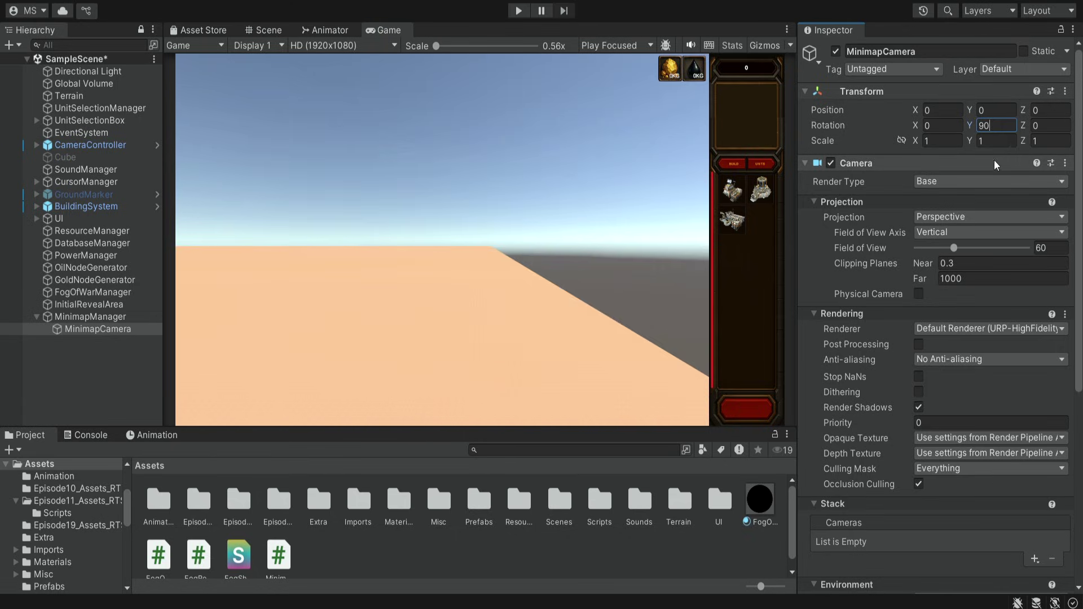
{"action": "type", "text": "0"}
{"action": "left_click", "coordinate": [950, 125]}
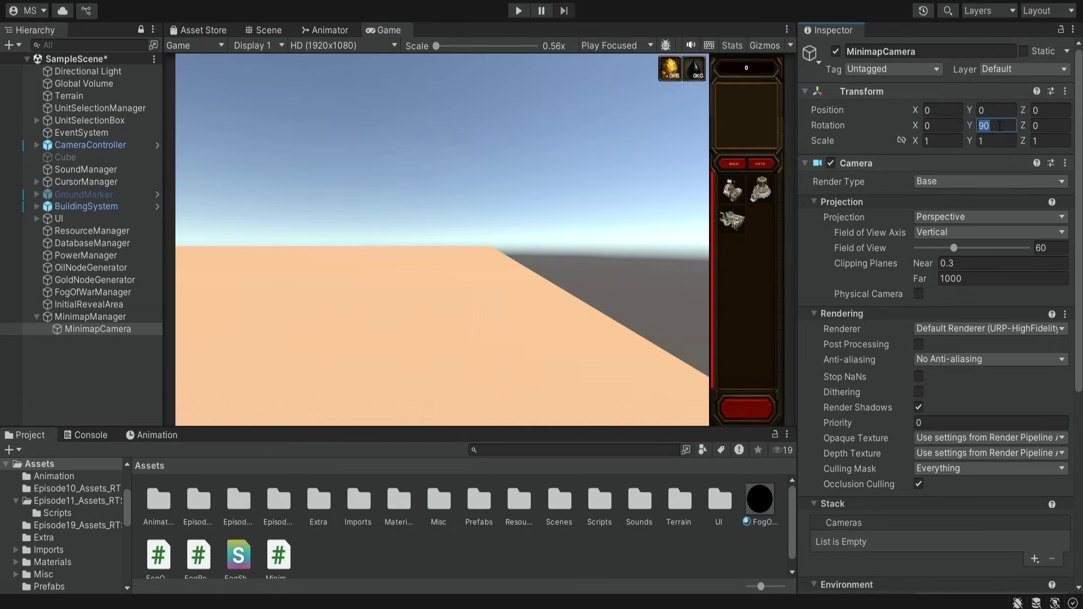
{"action": "type", "text": "90"}
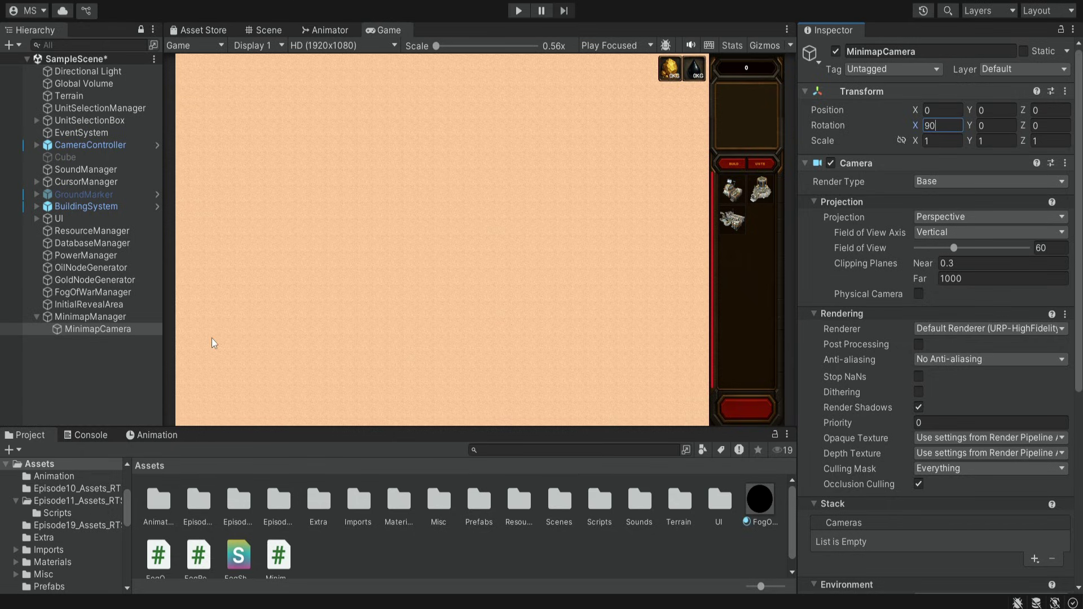
{"action": "left_click", "coordinate": [107, 366]}
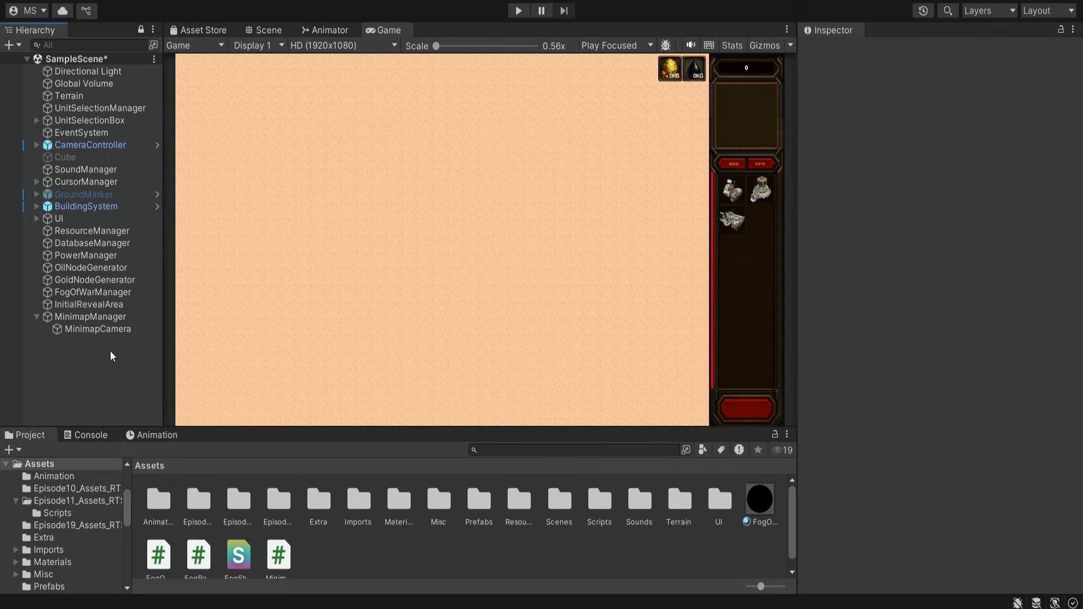
{"action": "left_click", "coordinate": [96, 330]}
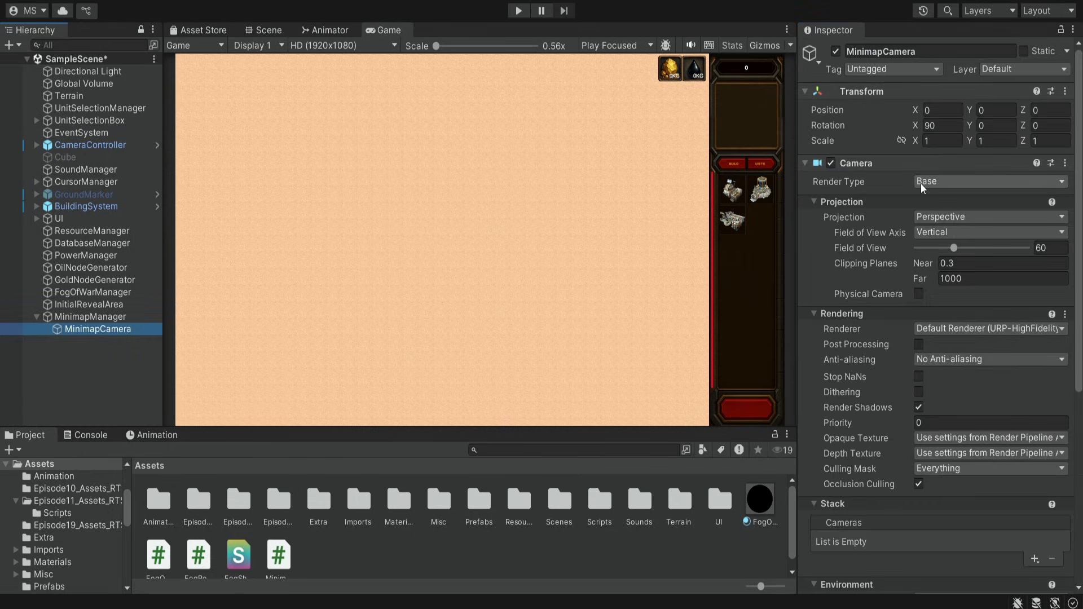
- Switch MinimapCamera to Orthographic projection at size 27.88 and run the game
{"action": "left_click", "coordinate": [953, 219]}
{"action": "left_click", "coordinate": [941, 247]}
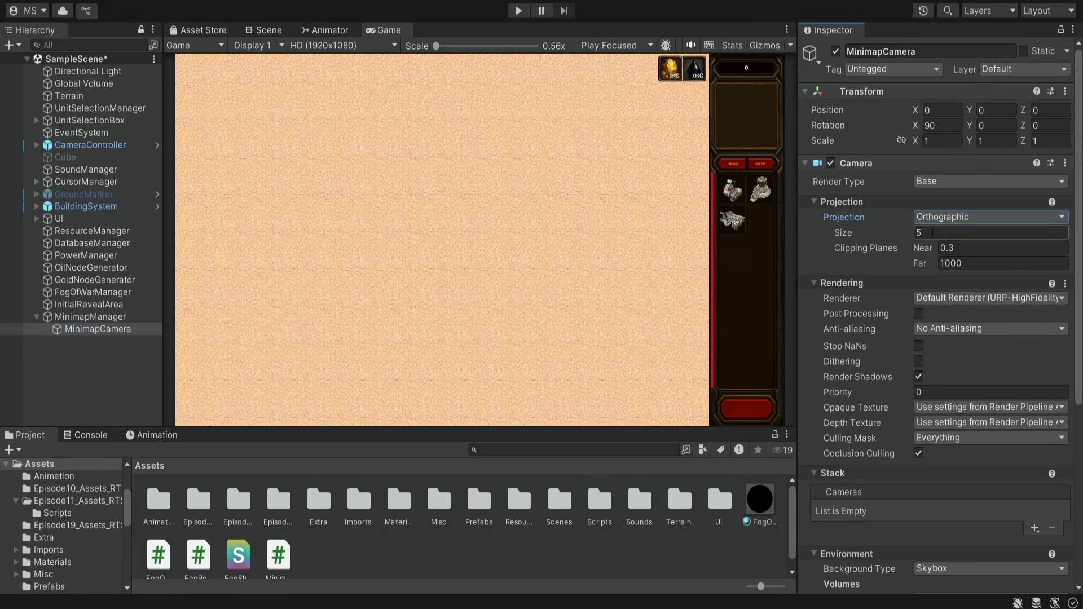
{"action": "left_click_drag", "start_coordinate": [894, 233], "coordinate": [365, 215]}
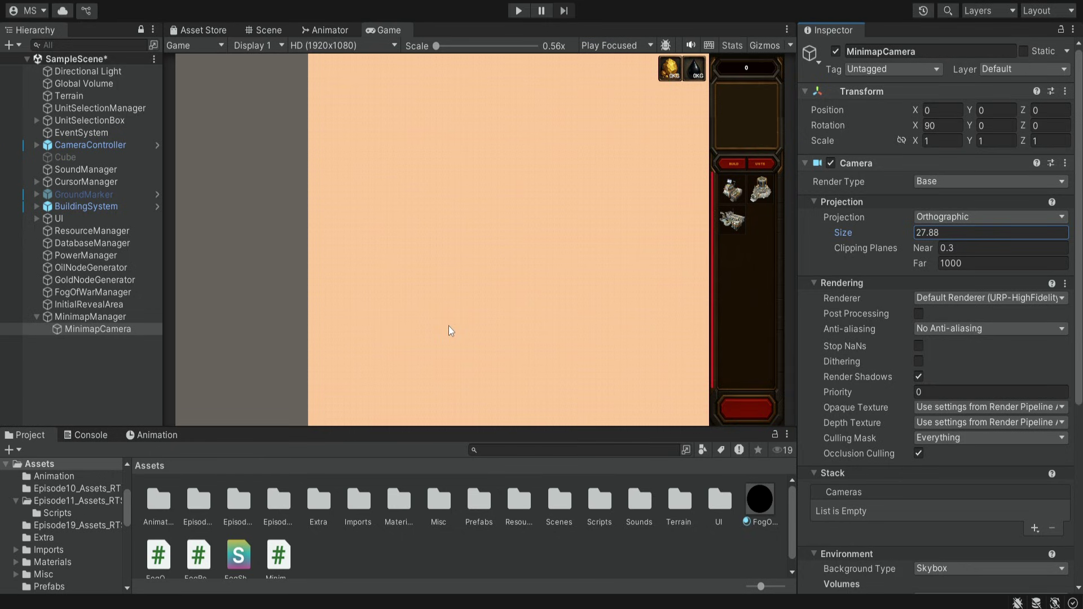
{"action": "left_click", "coordinate": [518, 11]}
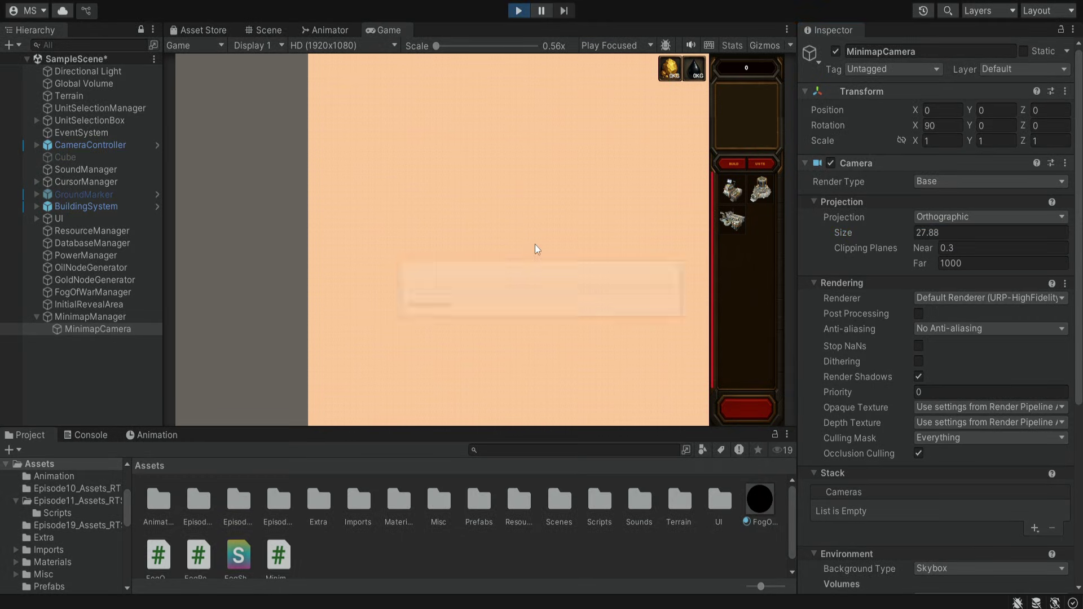
{"action": "left_click", "coordinate": [268, 31]}
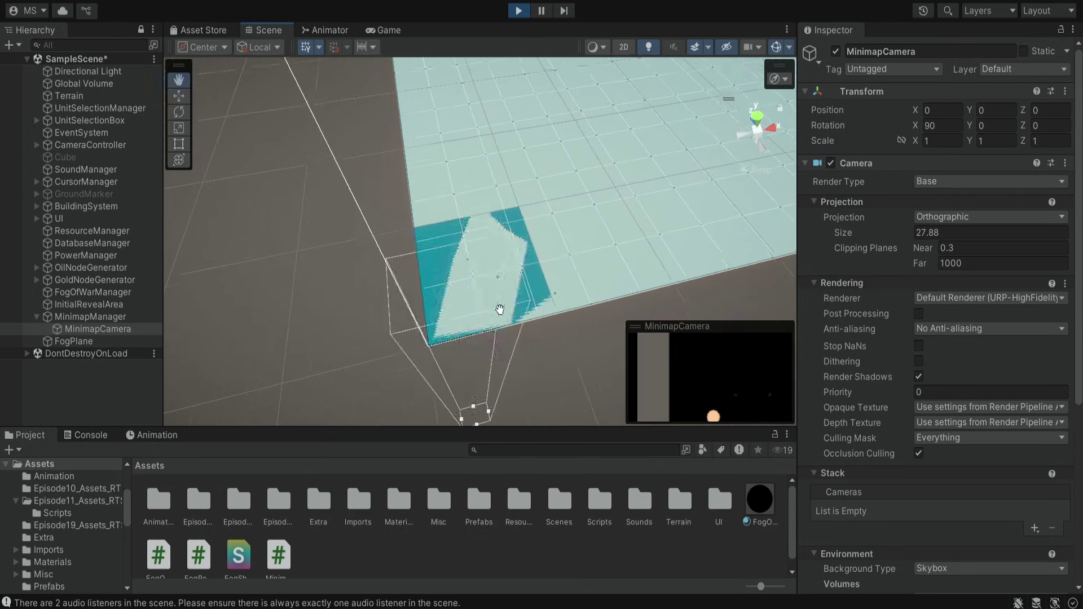
{"action": "left_click", "coordinate": [776, 47]}
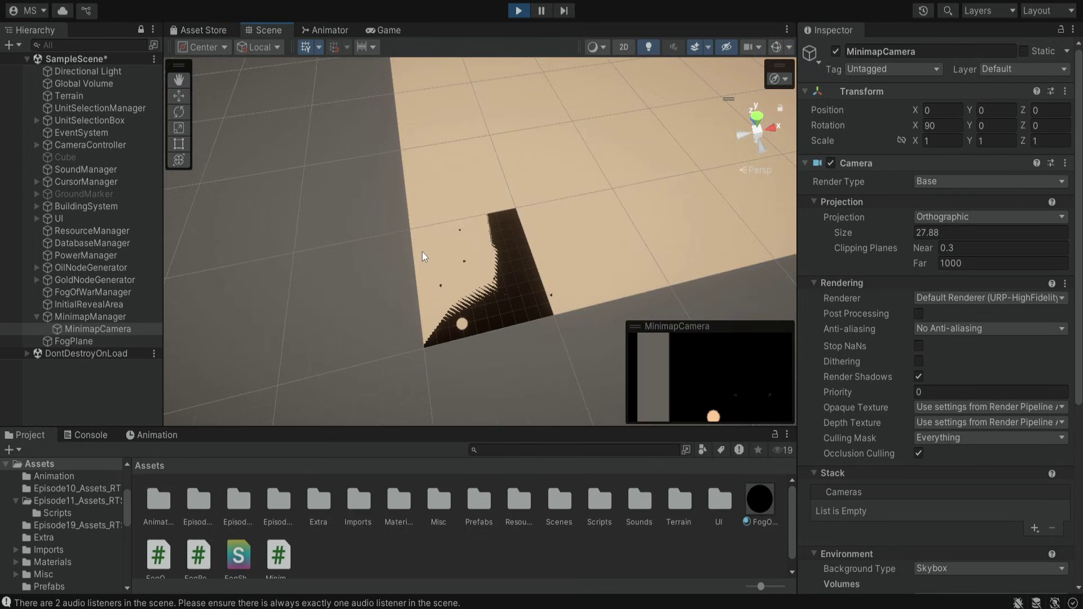
{"action": "left_click", "coordinate": [90, 292]}
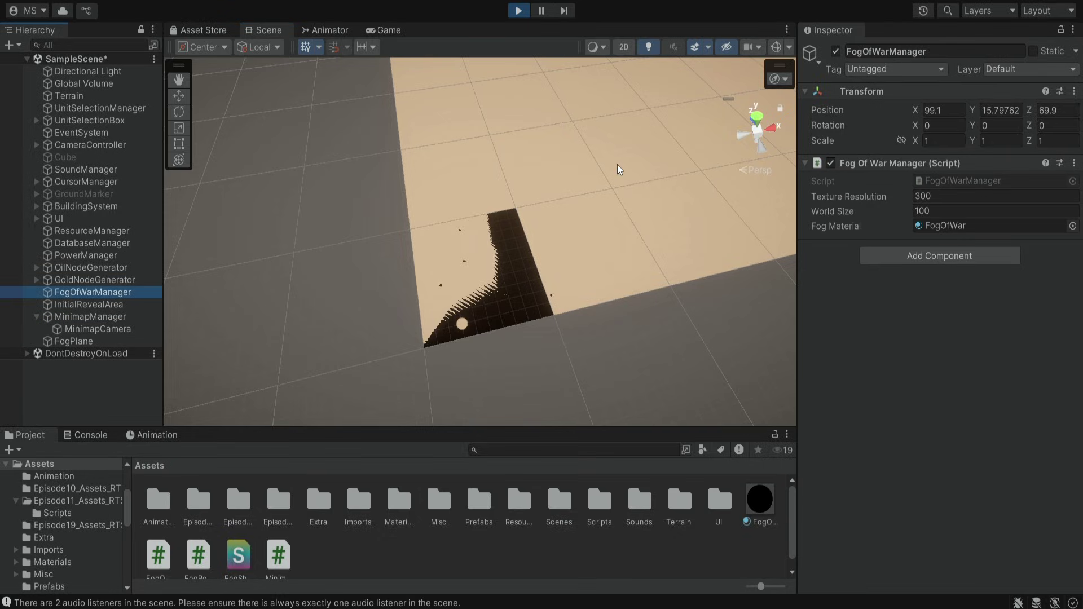
{"action": "middle_click_drag", "start_coordinate": [593, 214], "coordinate": [542, 346]}
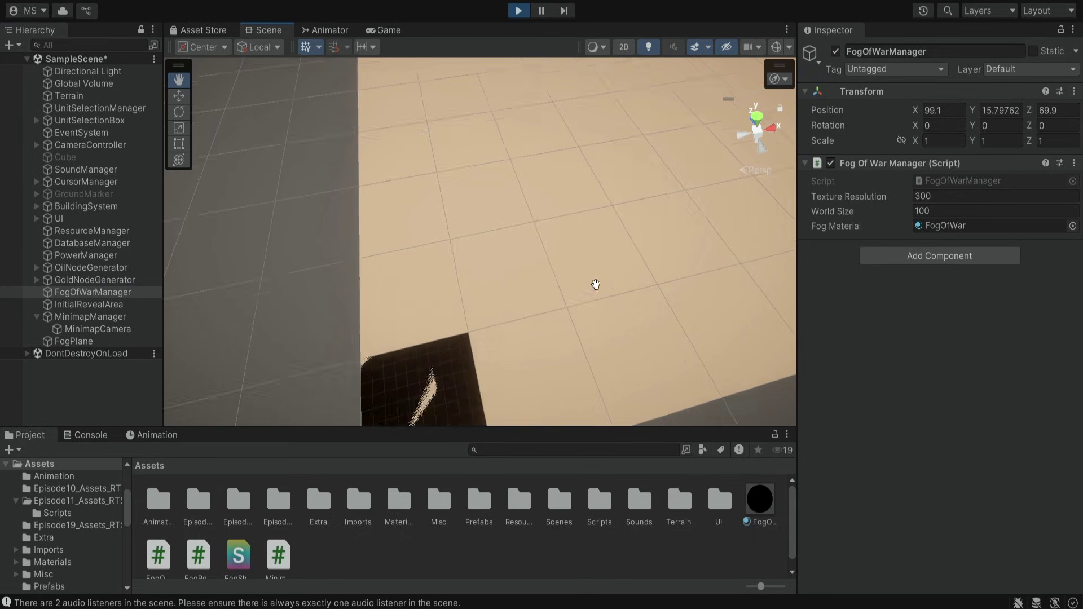
{"action": "middle_click_drag", "start_coordinate": [595, 283], "coordinate": [655, 165]}
{"action": "left_click", "coordinate": [518, 12]}
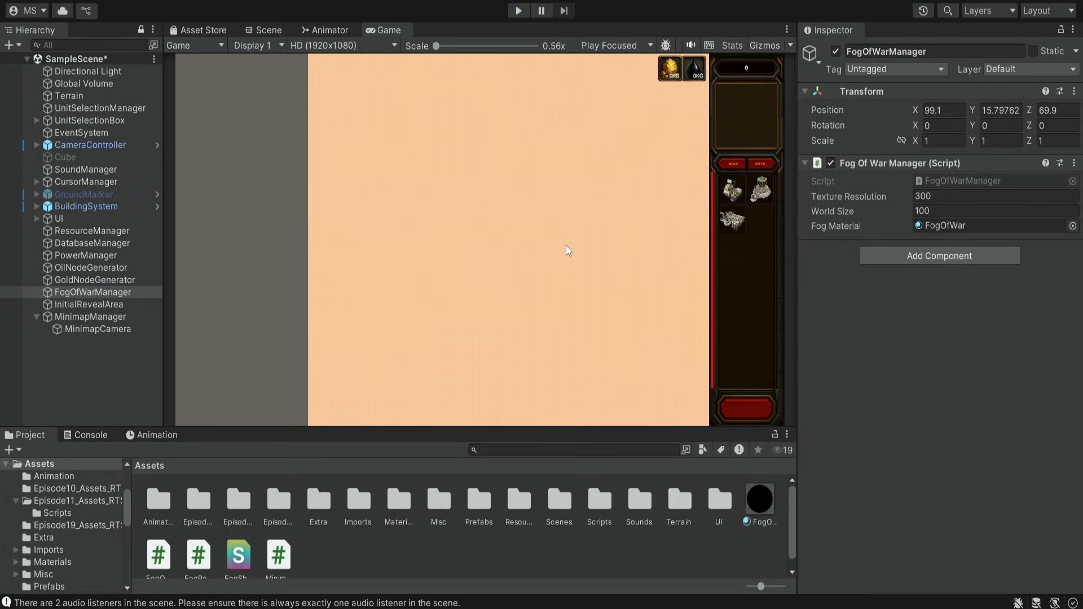
- Set the Terrain's width and length to 100 and view it in the Scene
{"action": "left_click", "coordinate": [116, 290]}
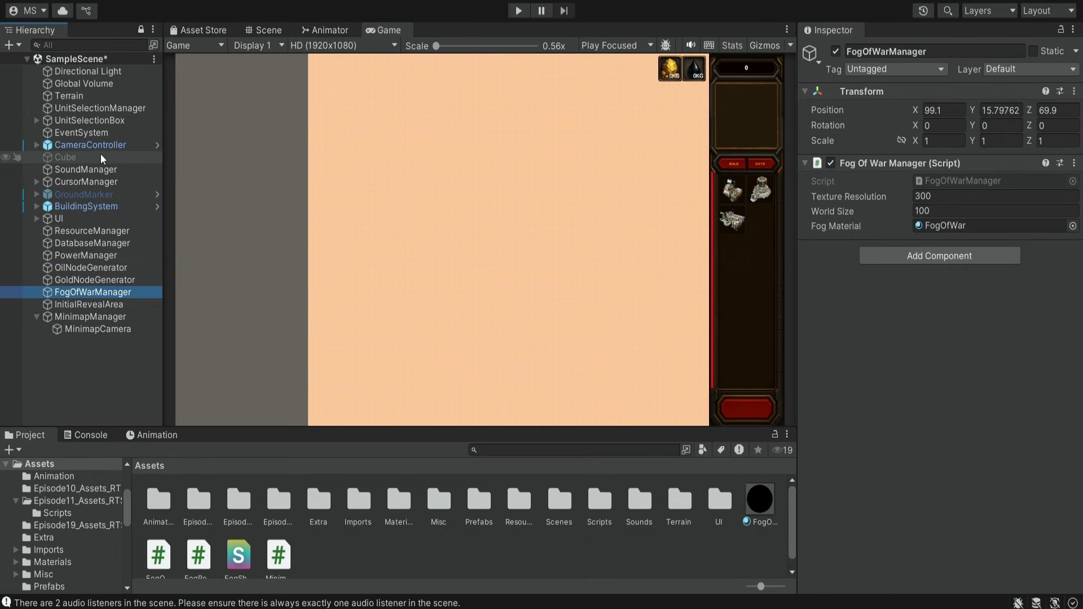
{"action": "left_click", "coordinate": [60, 96]}
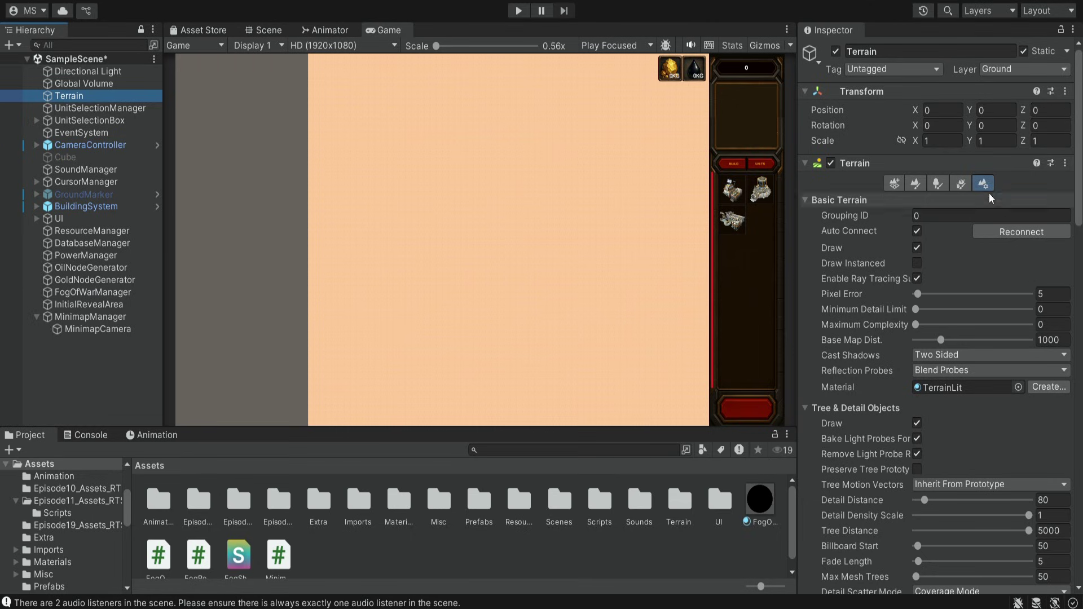
{"action": "scroll", "coordinate": [972, 419], "scroll_direction": "down", "scroll_amount": 15}
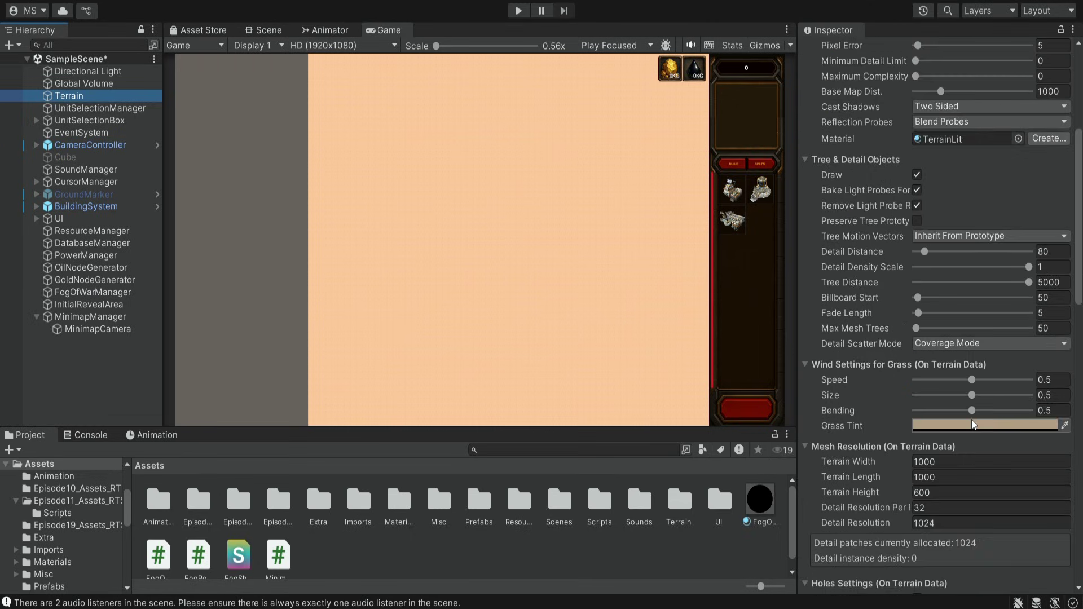
{"action": "left_click", "coordinate": [942, 254]}
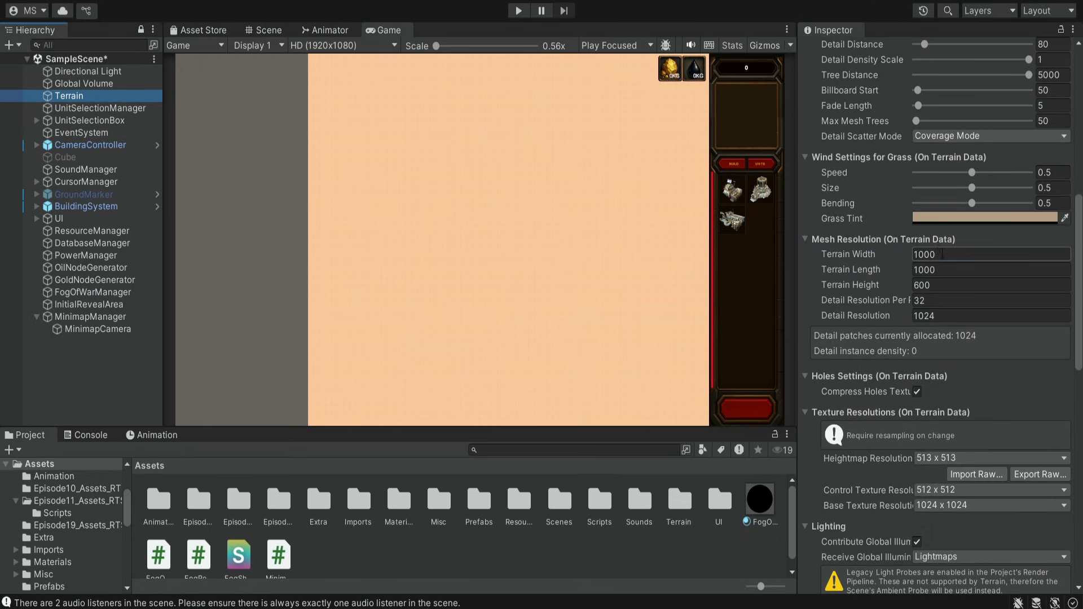
{"action": "type", "text": "100"}
{"action": "key", "text": "Tab"}
{"action": "type", "text": "100"}
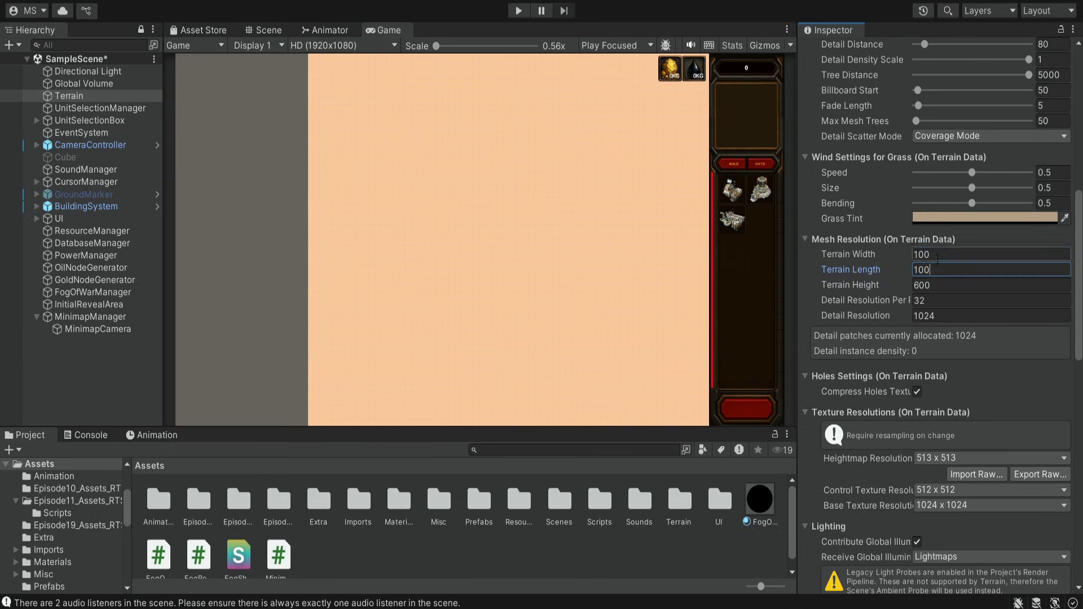
{"action": "left_click", "coordinate": [268, 30]}
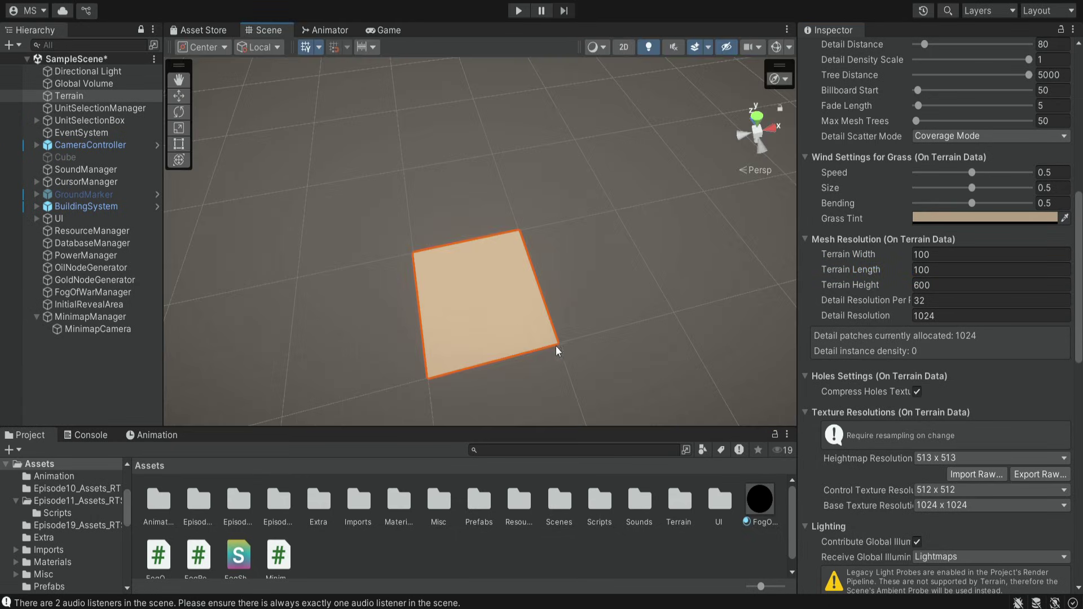
{"action": "scroll", "coordinate": [453, 296], "scroll_direction": "up", "scroll_amount": 5}
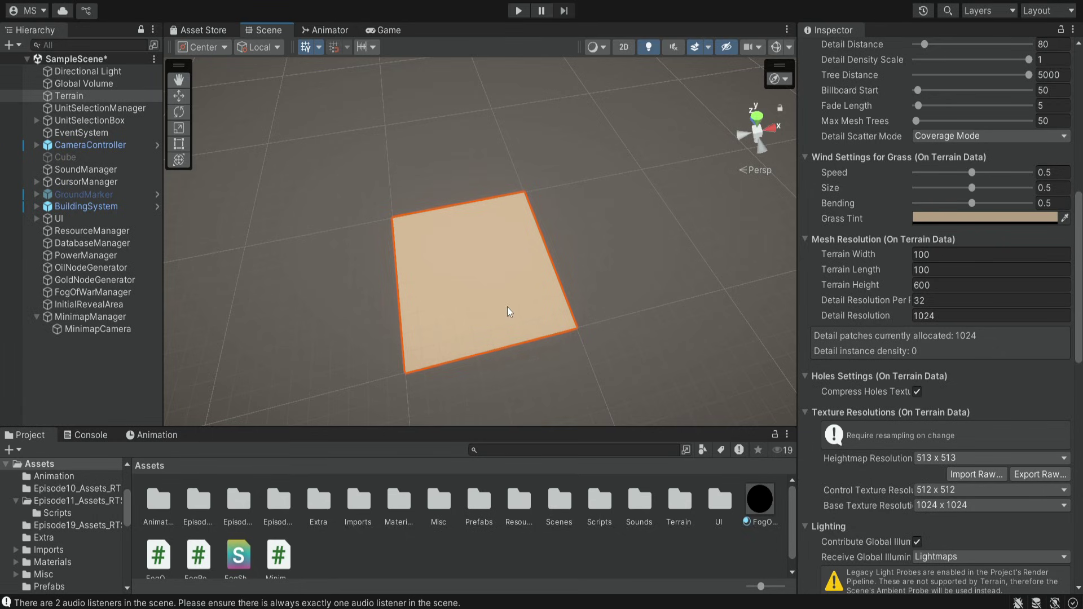
- In the Game view, set MinimapCamera's size to 54.84 and position to X 24.8, Z 13.01
{"action": "left_click", "coordinate": [542, 11]}
{"action": "left_click", "coordinate": [388, 30]}
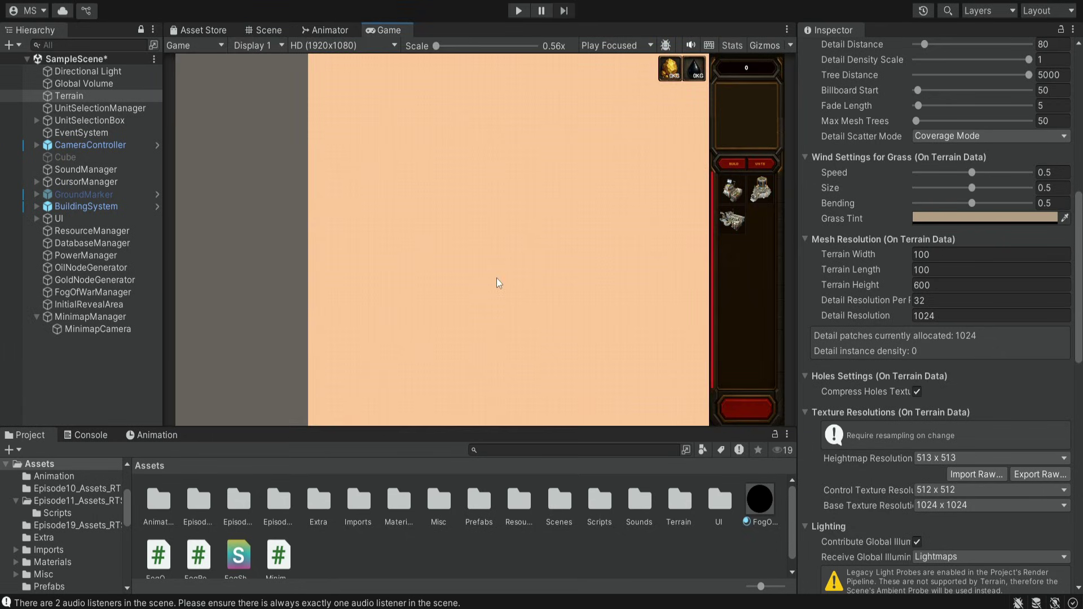
{"action": "left_click", "coordinate": [117, 329]}
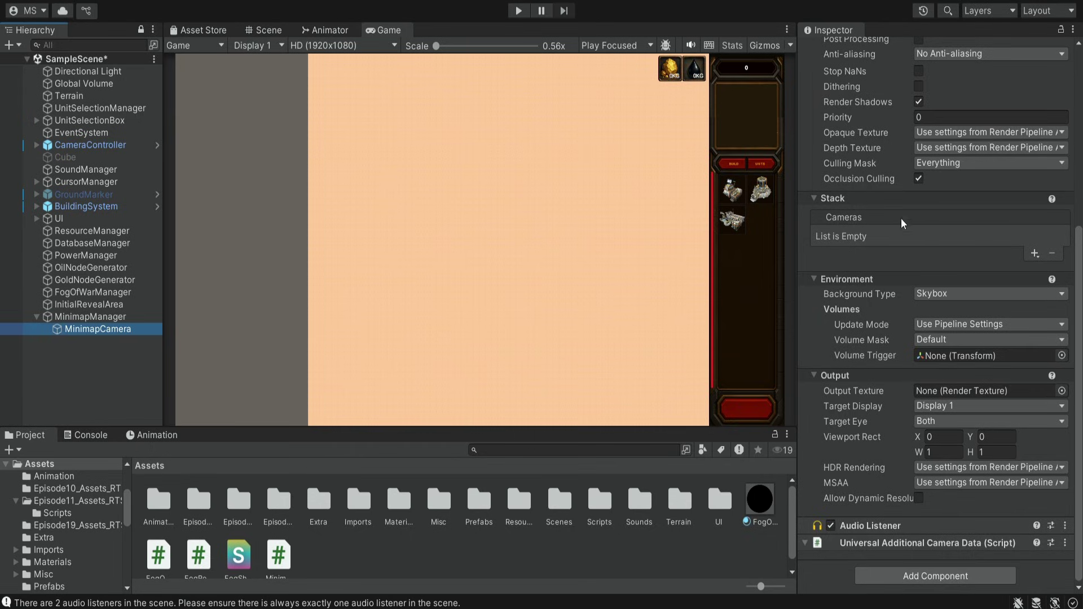
{"action": "scroll", "coordinate": [902, 218], "scroll_direction": "up", "scroll_amount": 5}
{"action": "left_click_drag", "start_coordinate": [900, 232], "coordinate": [458, 177]}
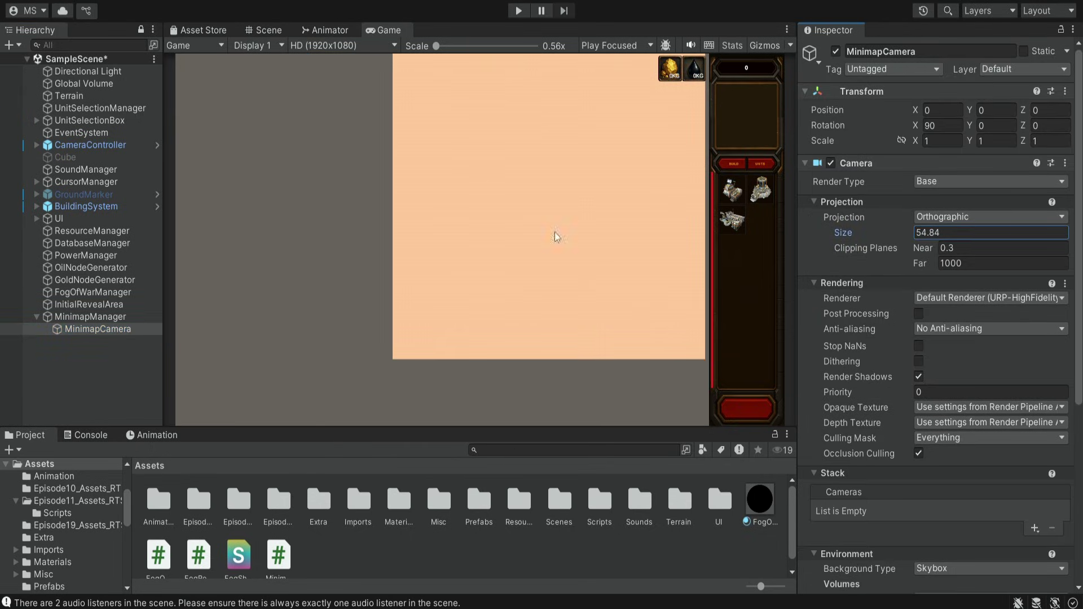
{"action": "left_click_drag", "start_coordinate": [915, 108], "coordinate": [254, 121]}
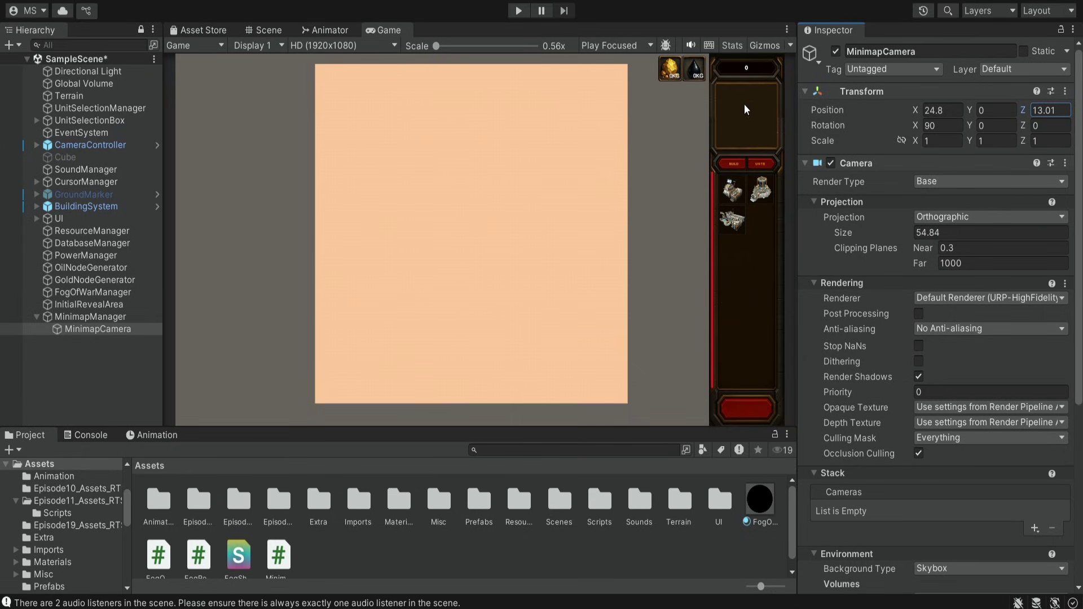
- Create a 256×256 Render Texture asset named MinimapRender in the Assets folder
{"action": "scroll", "coordinate": [331, 540], "scroll_direction": "down", "scroll_amount": 1}
{"action": "right_click", "coordinate": [359, 547]}
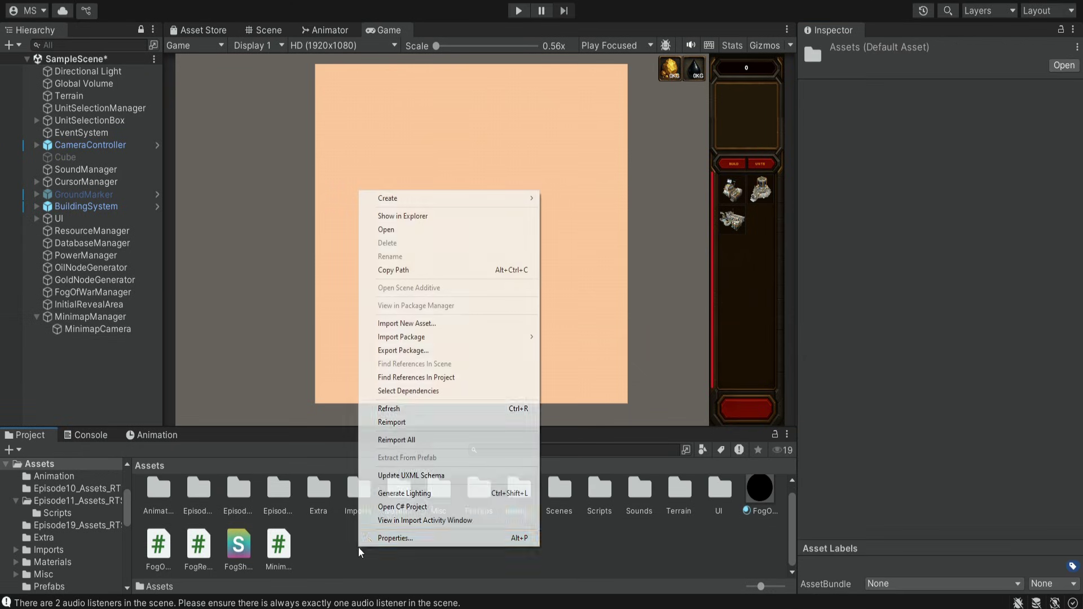
{"action": "mouse_move", "coordinate": [450, 201]}
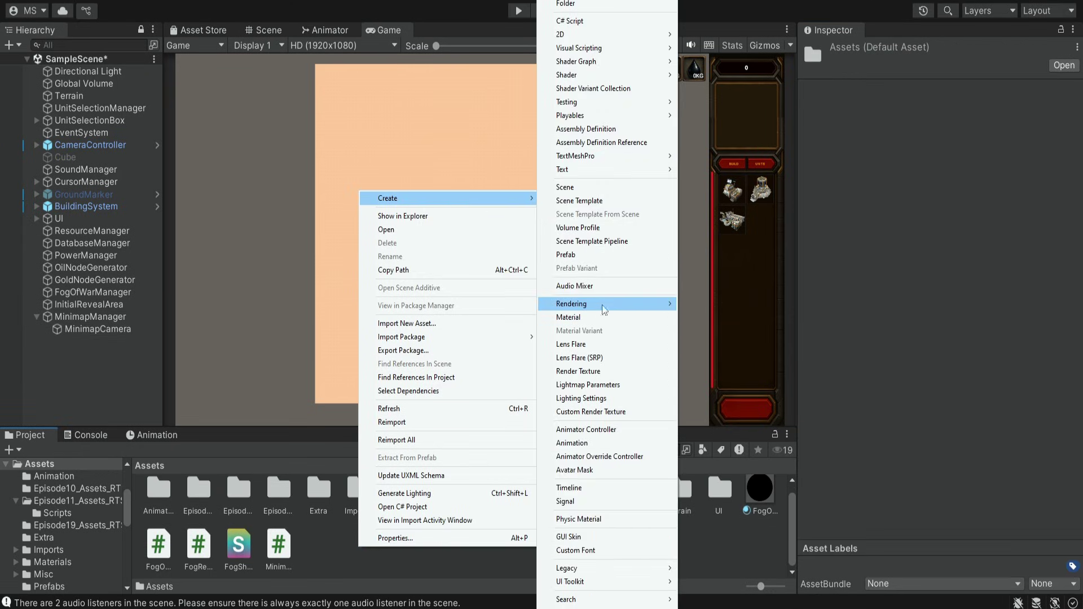
{"action": "left_click", "coordinate": [621, 372]}
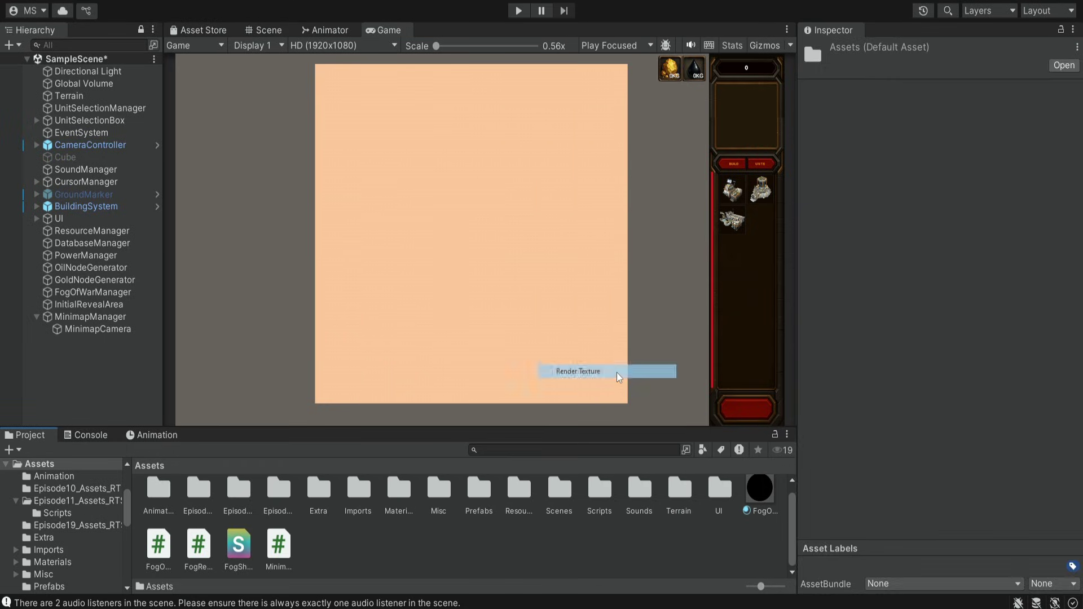
{"action": "type", "text": "Minima"}
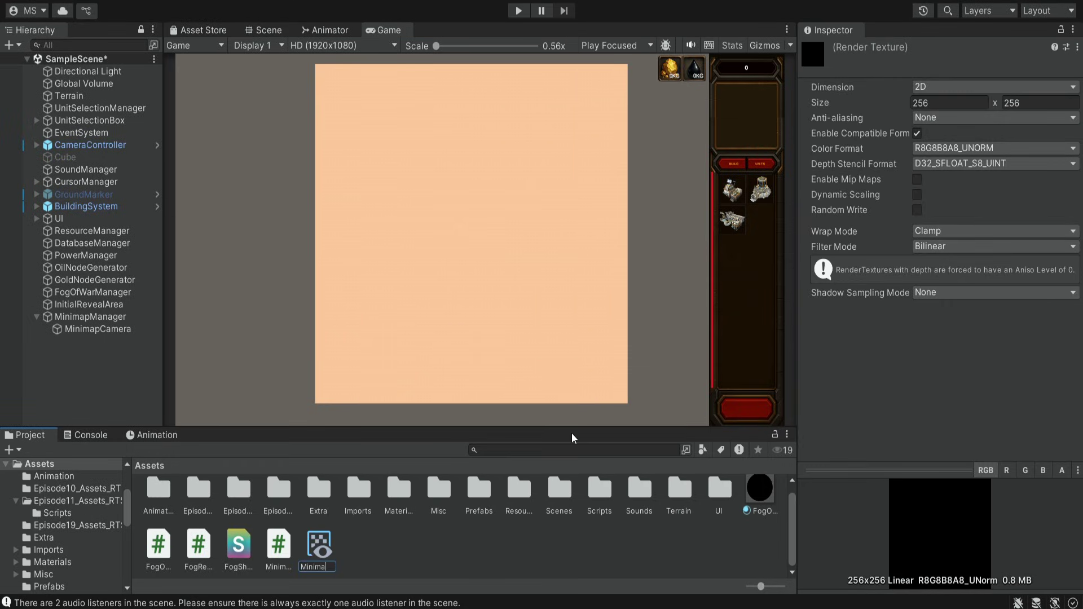
{"action": "type", "text": "pRender"}
{"action": "key", "text": "Return"}
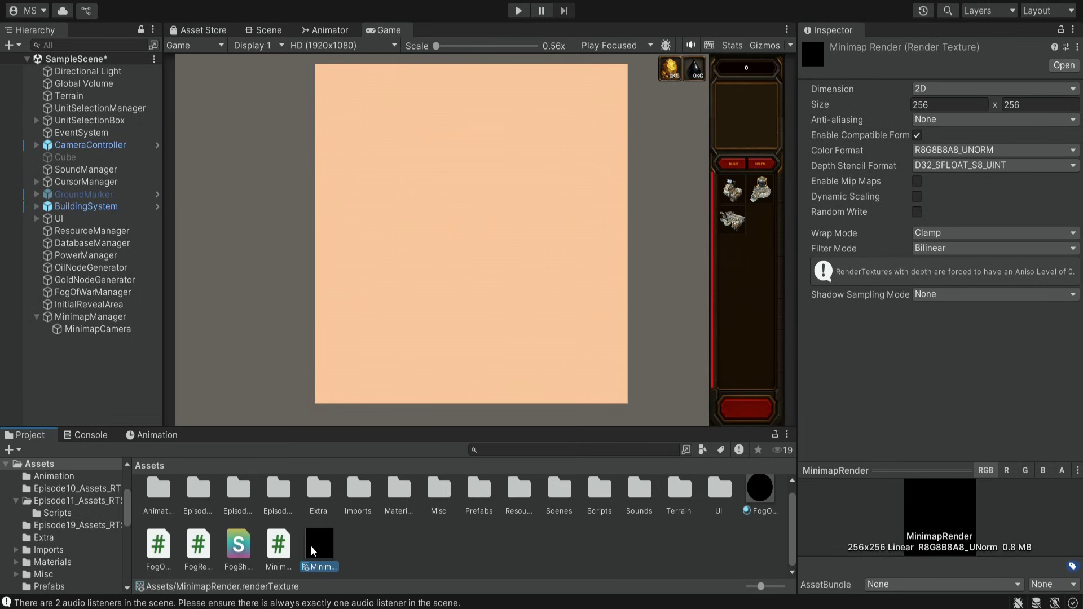
{"action": "left_click", "coordinate": [107, 330]}
- Assign MinimapRender as MinimapCamera's Output Texture and check its terrain preview
{"action": "scroll", "coordinate": [937, 360], "scroll_direction": "down", "scroll_amount": 5}
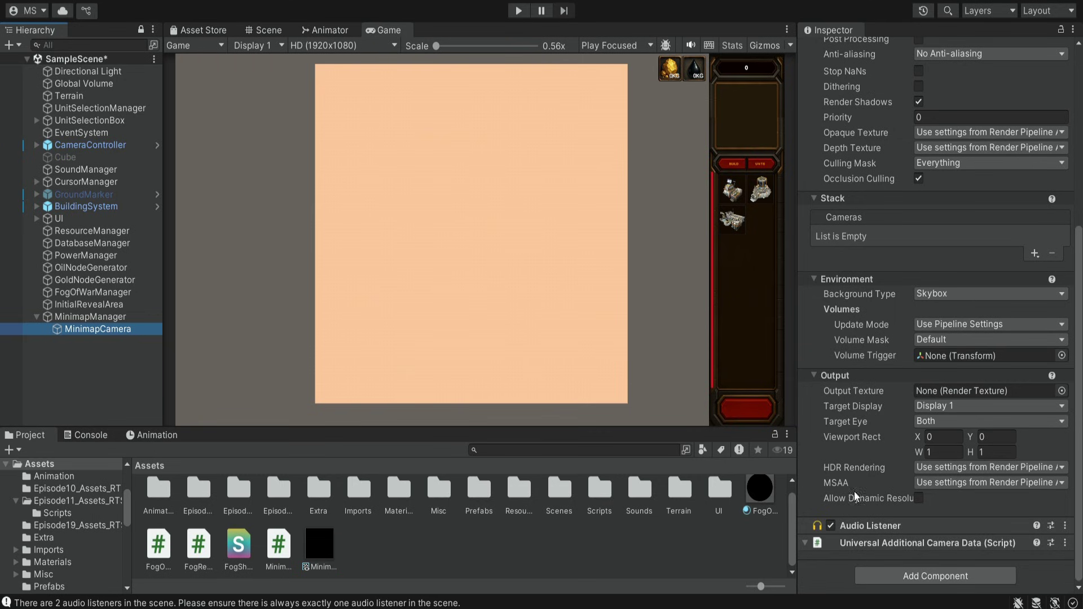
{"action": "left_click_drag", "start_coordinate": [325, 552], "coordinate": [979, 396]}
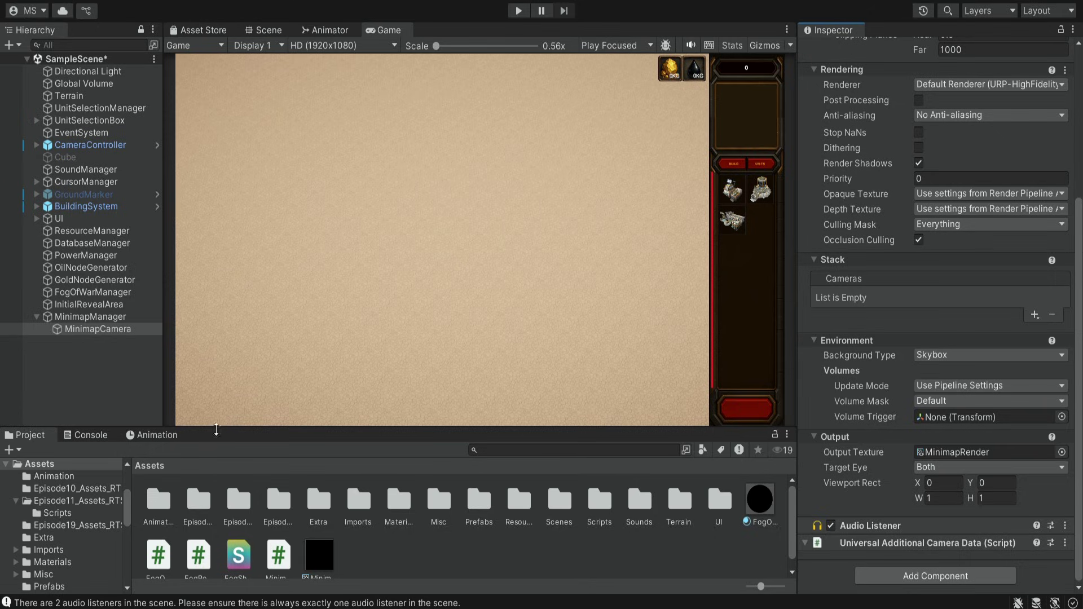
{"action": "left_click", "coordinate": [325, 562]}
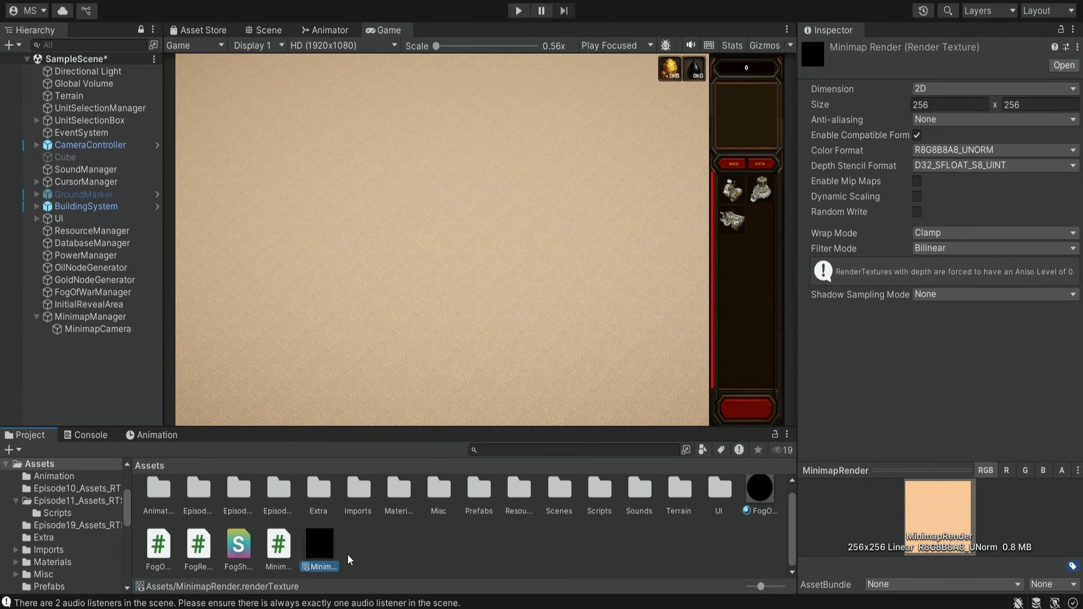